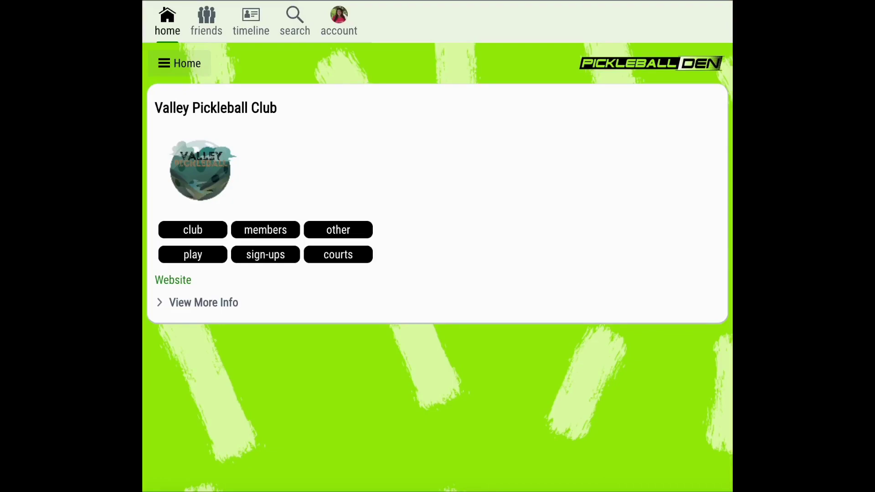
# Open Valley Pickleball Club's Edit Club page and scroll down to the weekly Play Time table.
pyautogui.click(185, 231)
pyautogui.click(209, 253)
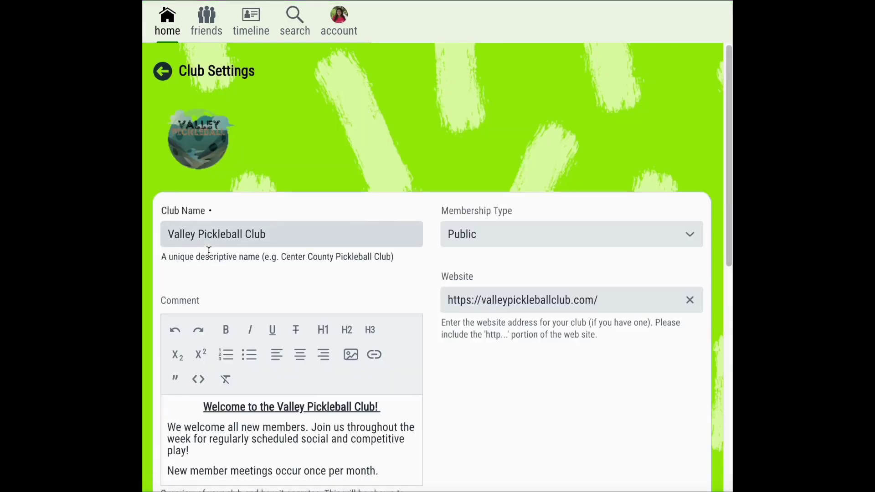
pyautogui.scroll(-2, 209, 253)
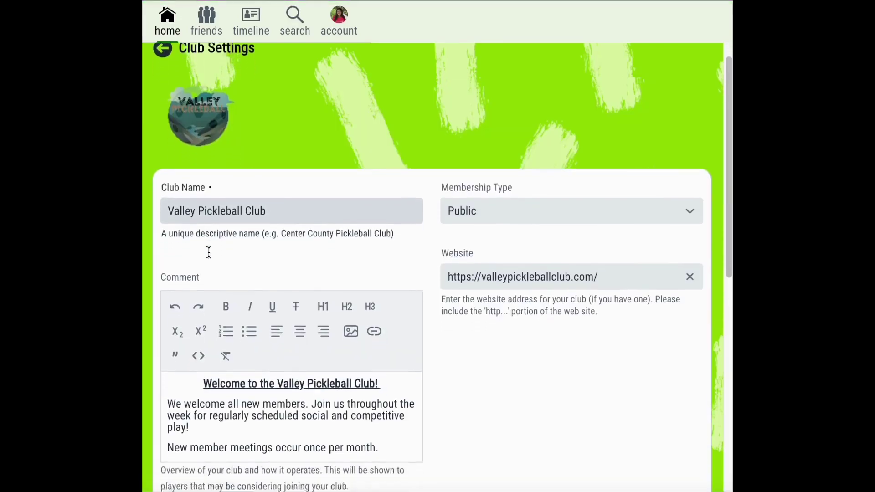
pyautogui.scroll(-5, 209, 252)
pyautogui.scroll(-3, 209, 253)
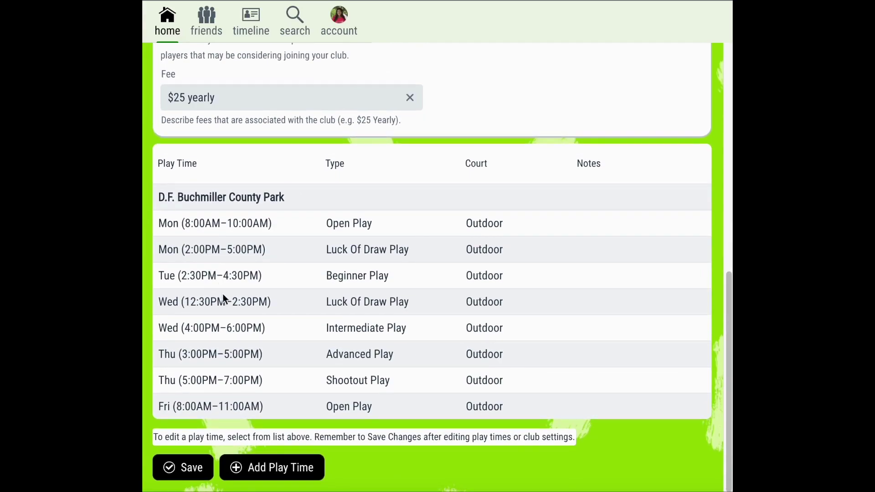
# Add a Tuesday 12:00–3:00 PM outdoor Court Reservation play time noted 'Courts 1 and 2 Only'.
pyautogui.click(261, 469)
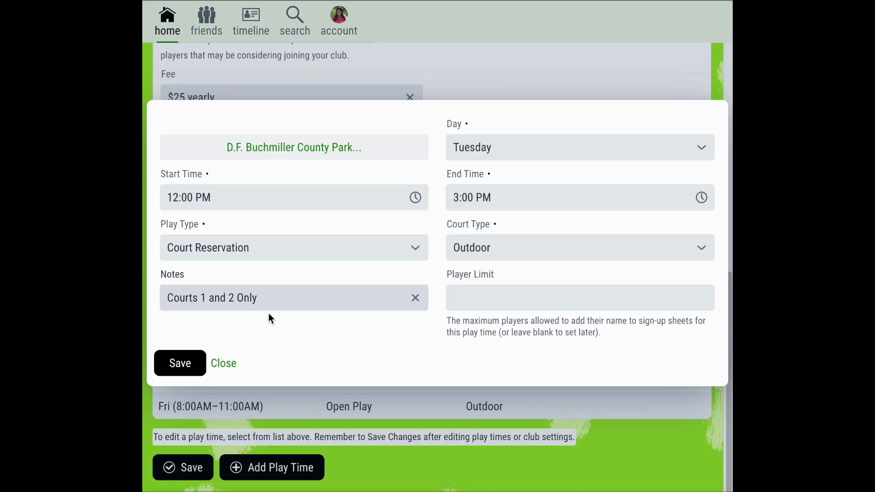
pyautogui.click(179, 363)
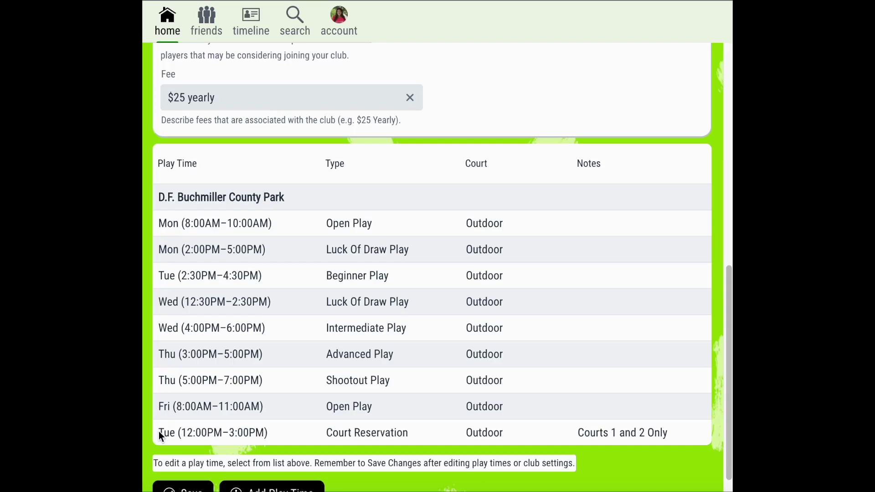
pyautogui.scroll(-1, 158, 431)
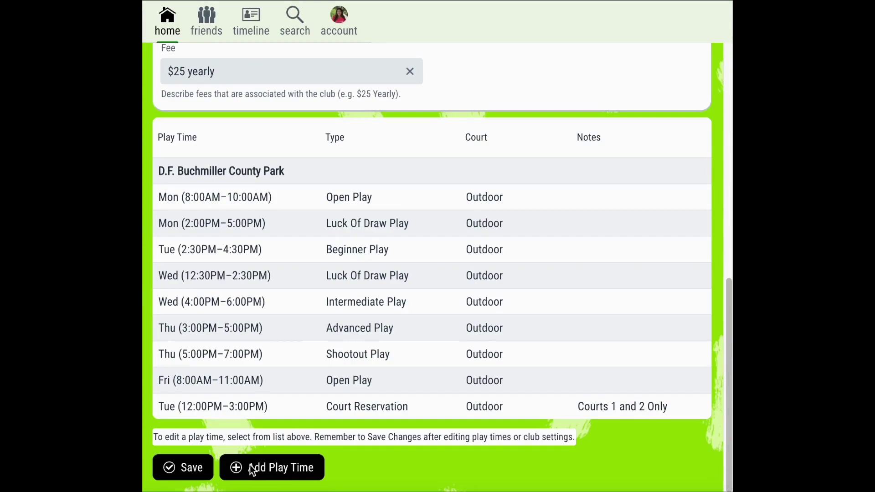
# Save the club changes, check the Tuesday reservation in View More Info, and return home.
pyautogui.click(190, 470)
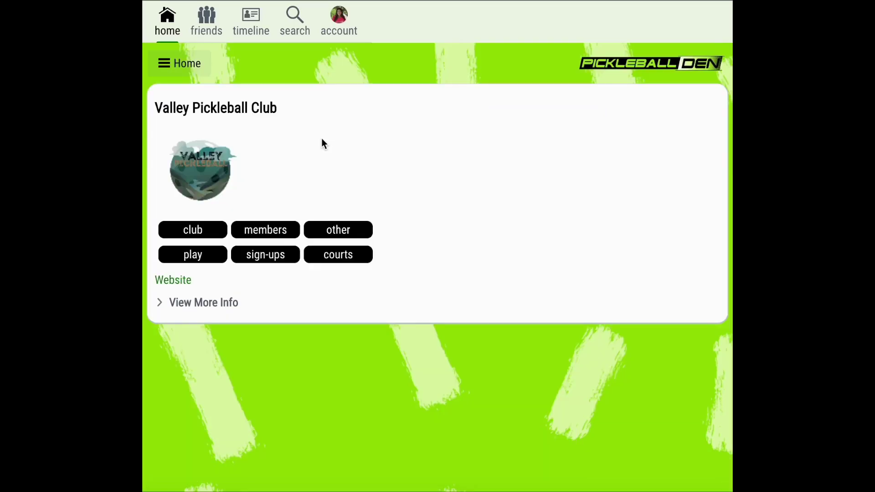
pyautogui.click(194, 304)
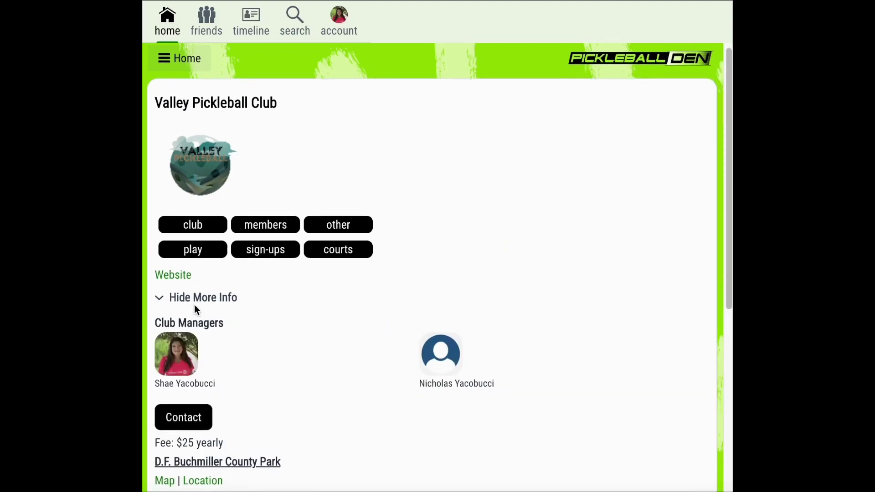
pyautogui.scroll(-2, 195, 304)
pyautogui.scroll(-2, 194, 304)
pyautogui.scroll(-2, 194, 304)
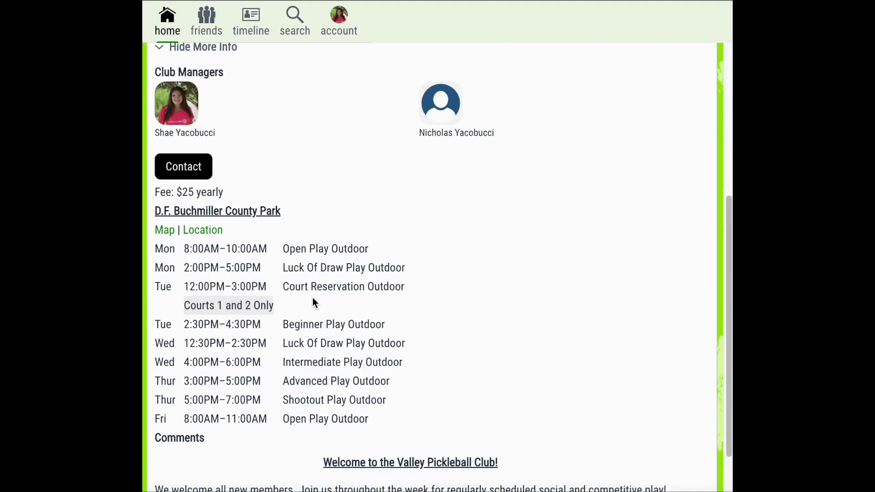
pyautogui.click(172, 28)
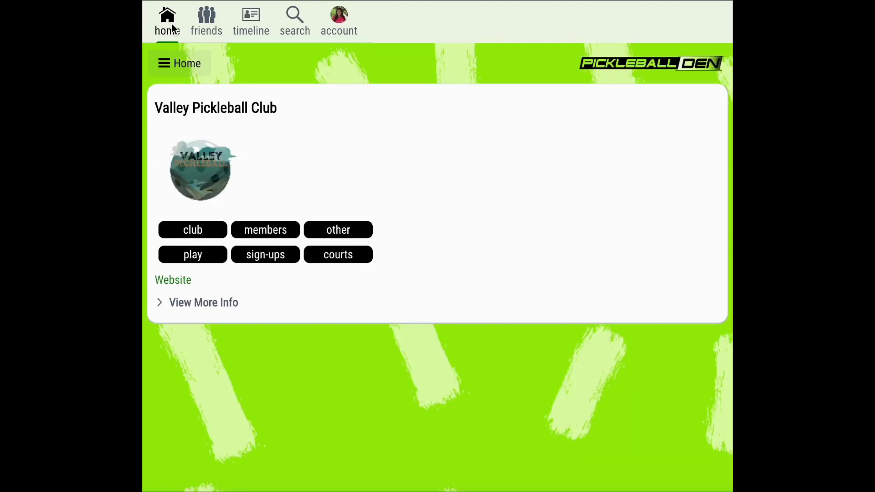
# Go to Court Reservation Setup and the Court Inventory for D.F. Buchmiller County Park.
pyautogui.click(347, 255)
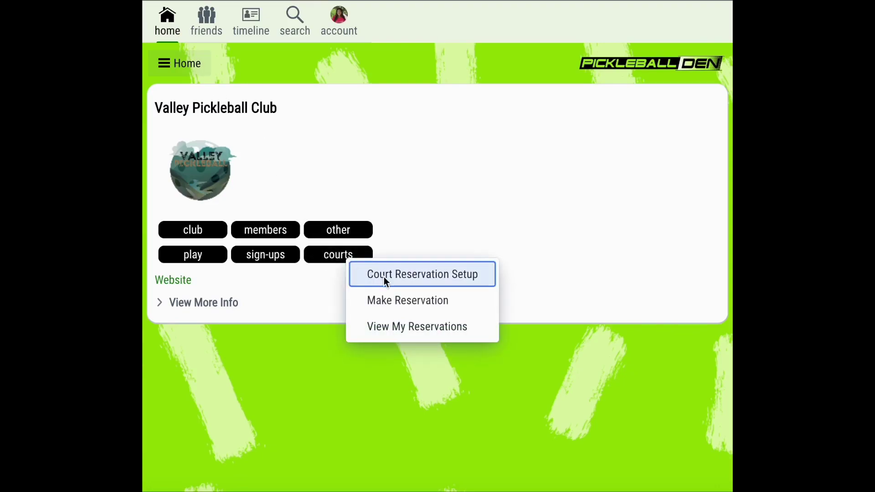
pyautogui.click(385, 279)
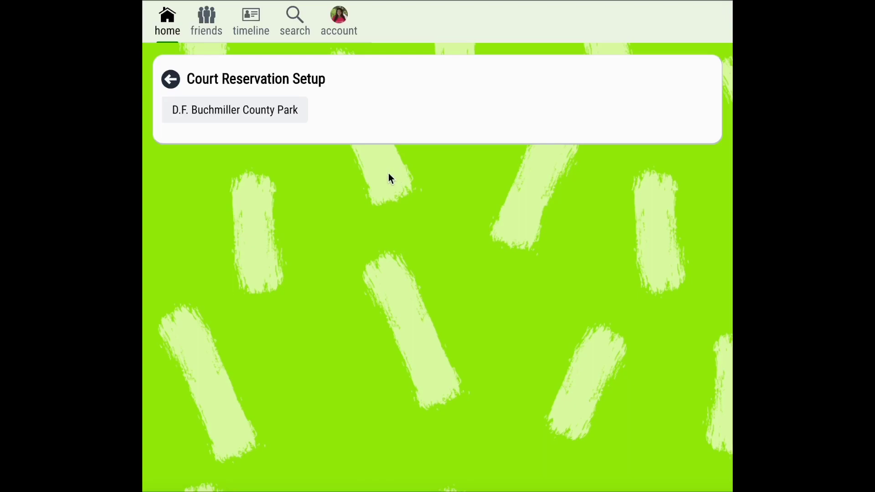
pyautogui.click(275, 110)
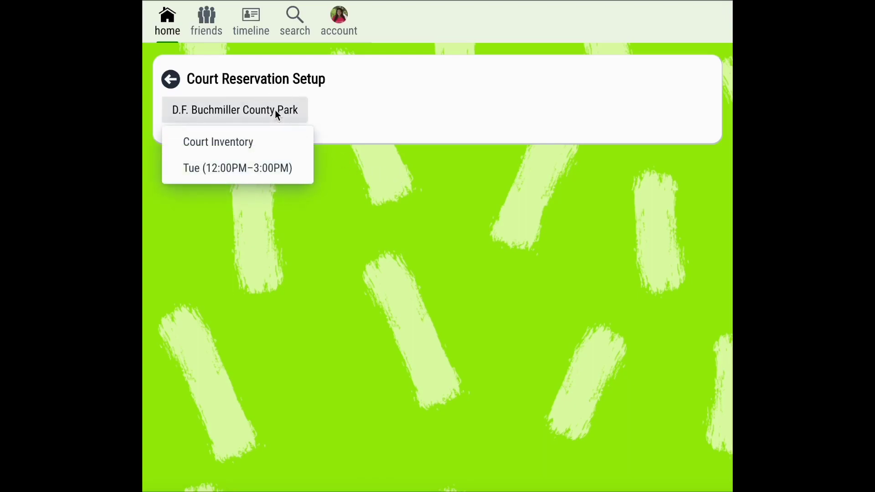
pyautogui.click(254, 149)
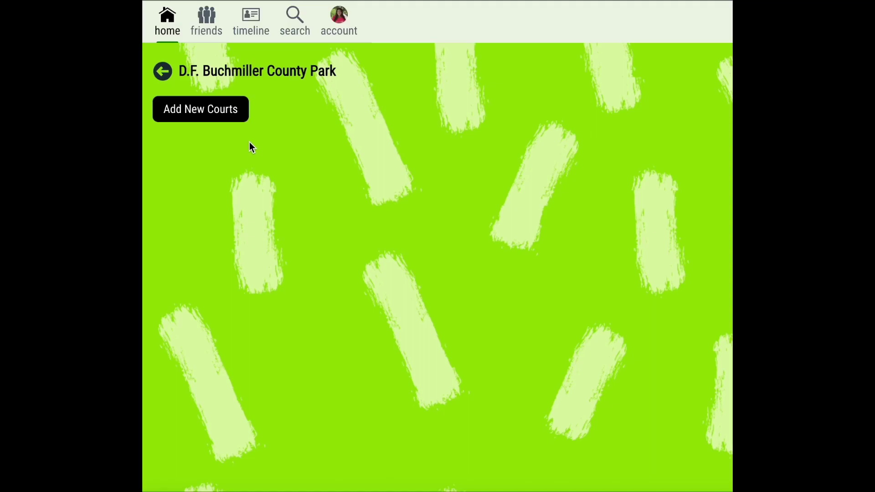
pyautogui.click(220, 110)
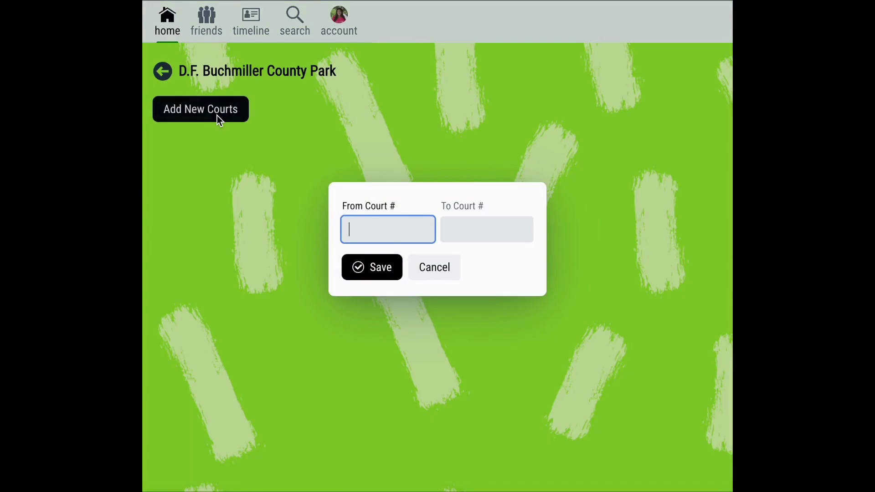
# Add courts numbered 1 through 6 to the D.F. Buchmiller County Park inventory.
pyautogui.write('1')
pyautogui.click(478, 228)
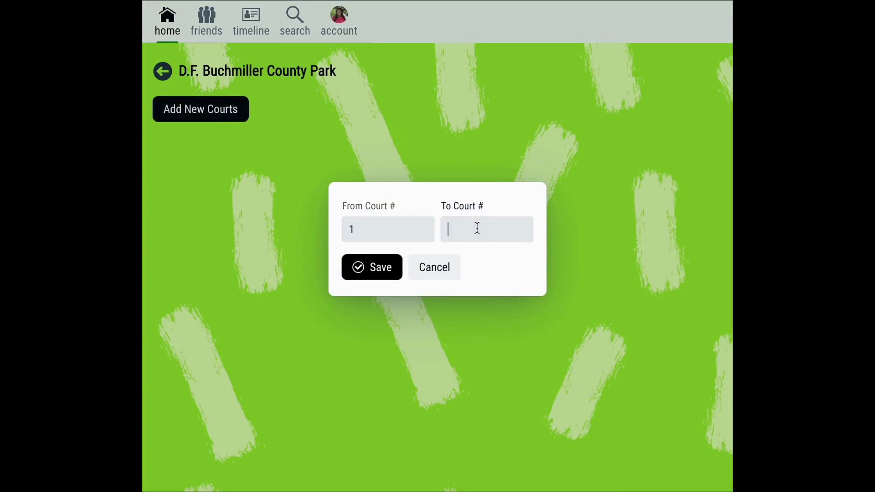
pyautogui.write('6')
pyautogui.click(372, 267)
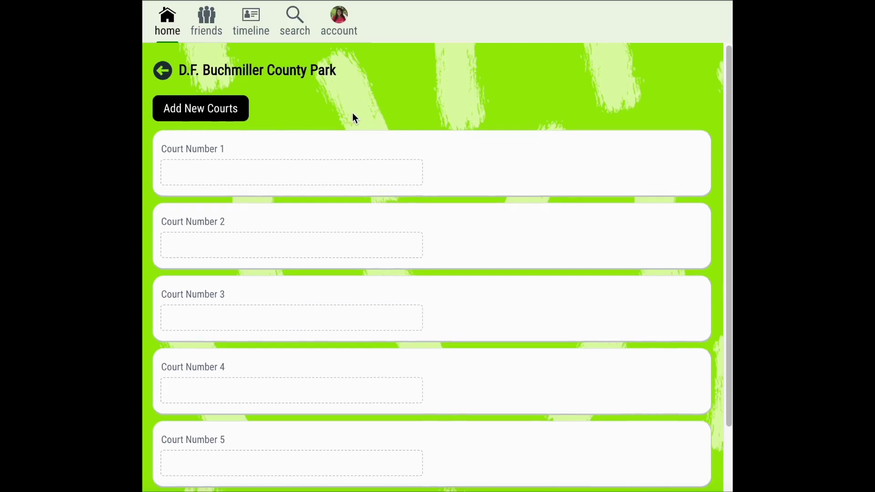
pyautogui.scroll(-2, 353, 114)
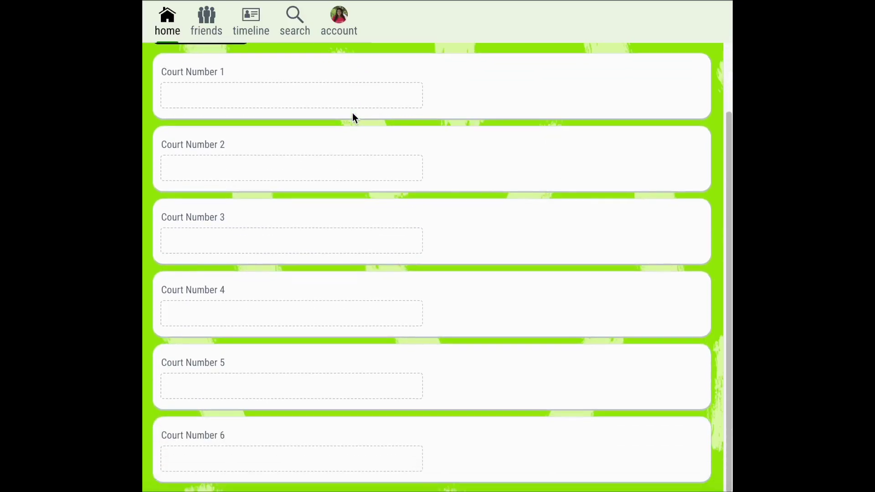
pyautogui.scroll(2, 354, 118)
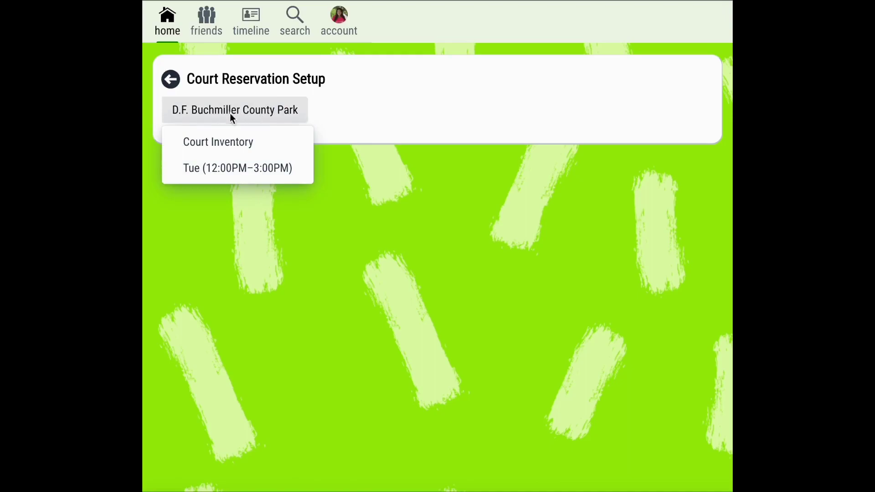
# Select the Tue 12:00PM–3:00PM slot and keep its reservation limit at 2 Hours.
pyautogui.click(199, 168)
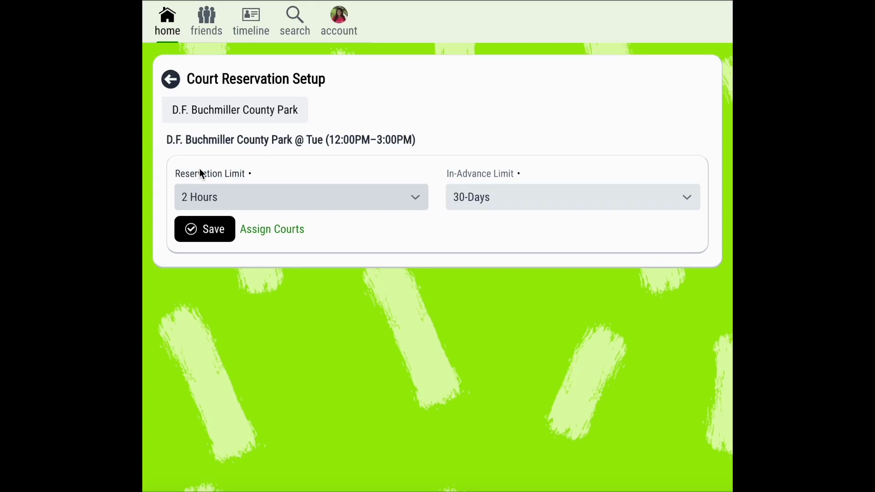
pyautogui.click(269, 197)
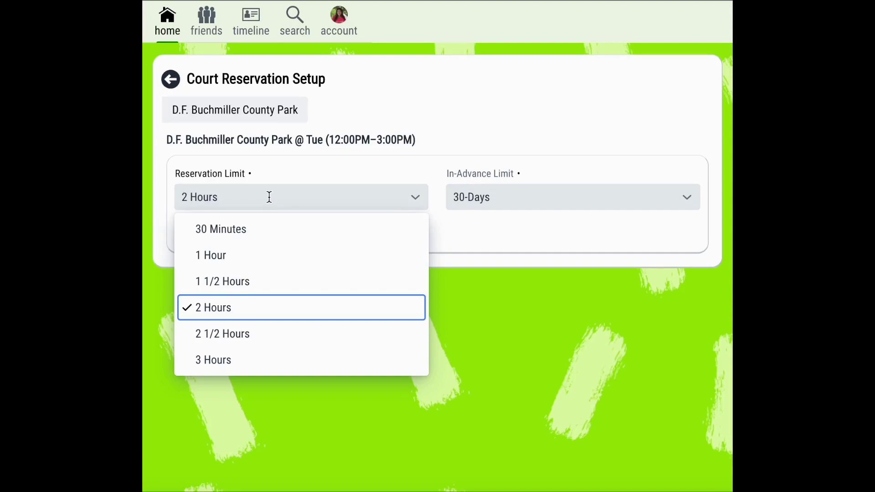
pyautogui.click(409, 170)
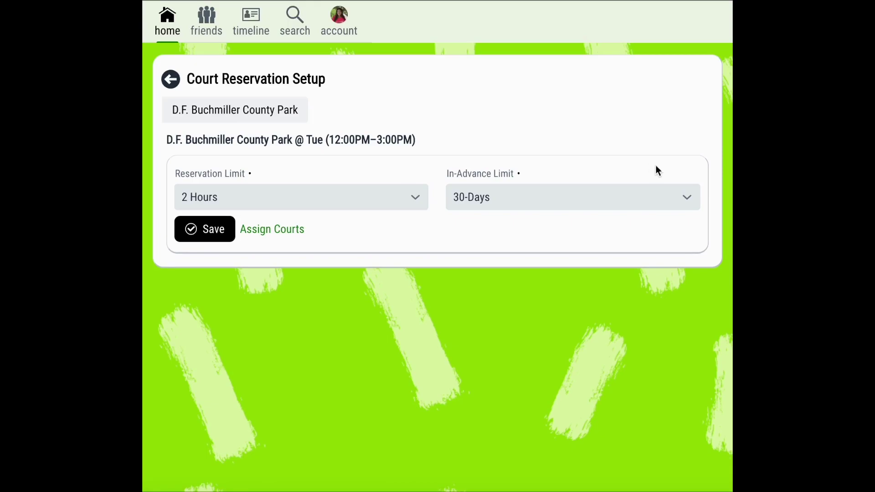
pyautogui.click(692, 198)
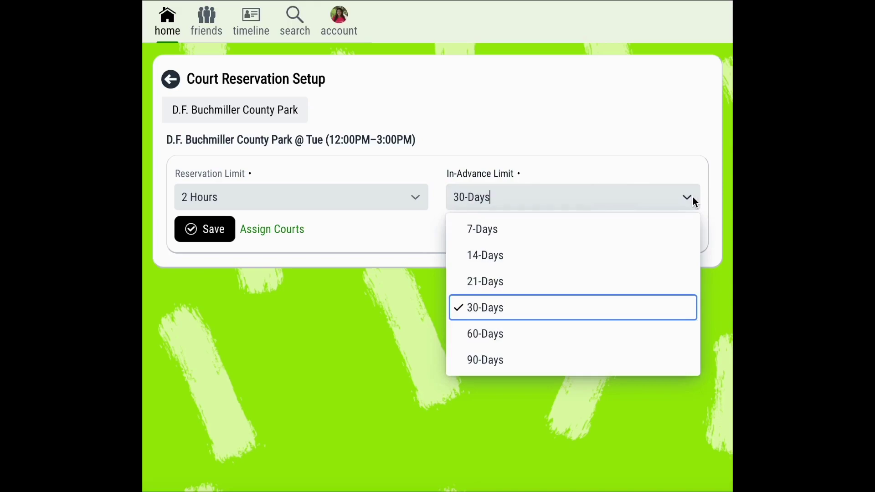
pyautogui.click(693, 199)
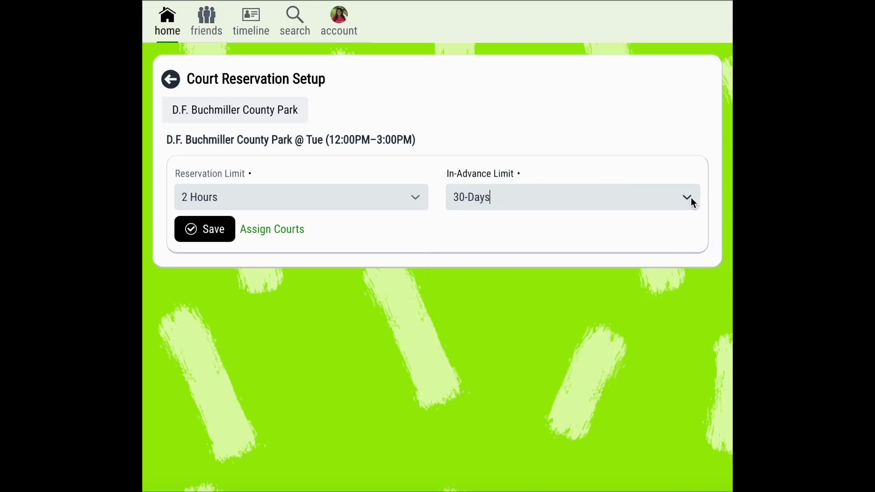
pyautogui.click(292, 232)
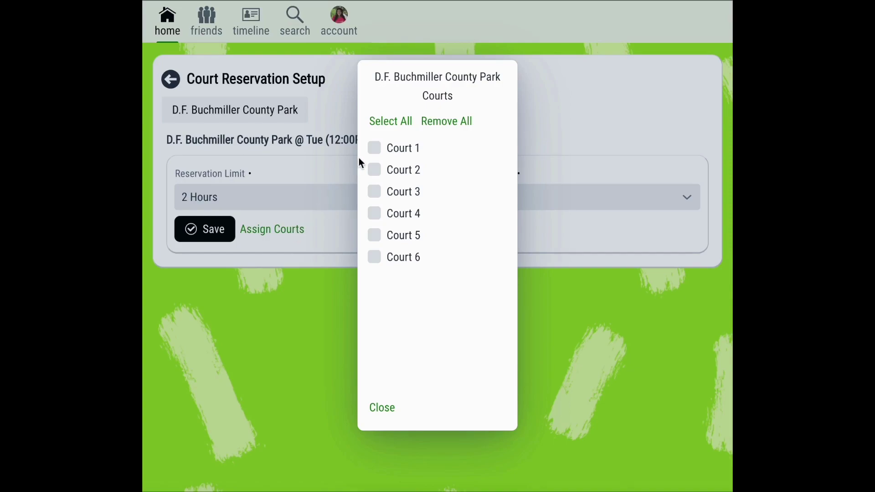
# Tick Court 2, then Select All courts for the Tuesday 12–3 PM slot.
pyautogui.click(376, 175)
pyautogui.click(387, 121)
# Close the Courts dialog, back to the Tuesday 12–3 PM reservation settings.
pyautogui.click(376, 409)
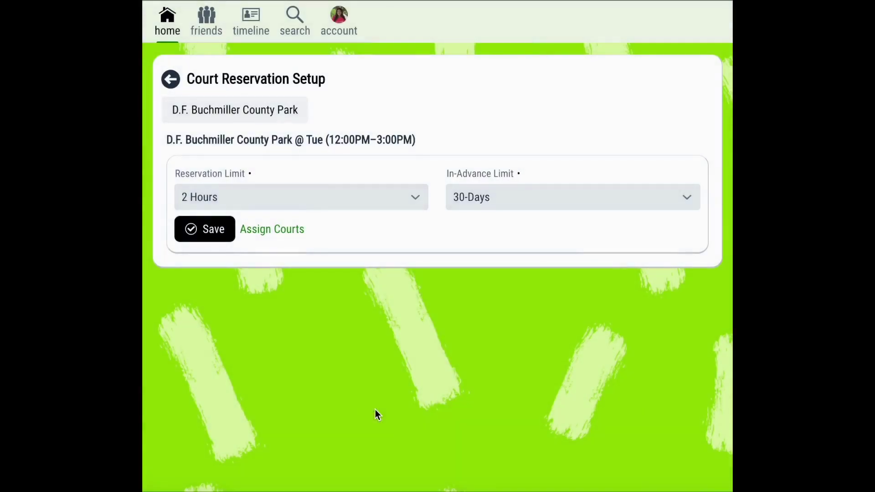